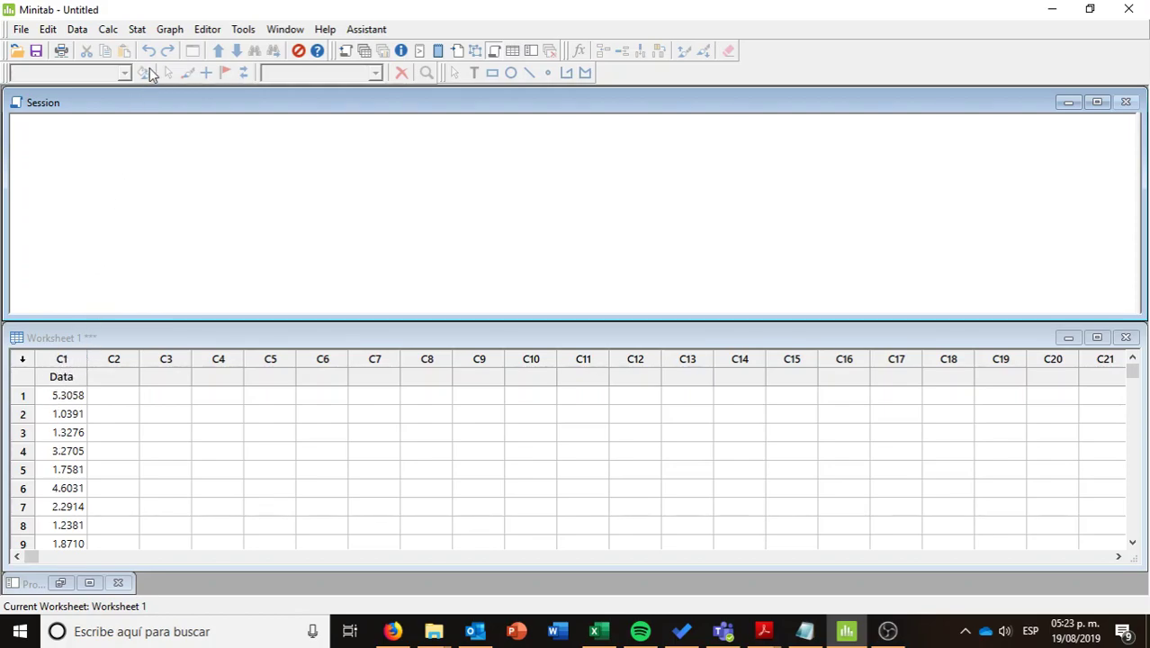
Create a Simple histogram with Data as the graph variable
left_click(168, 31)
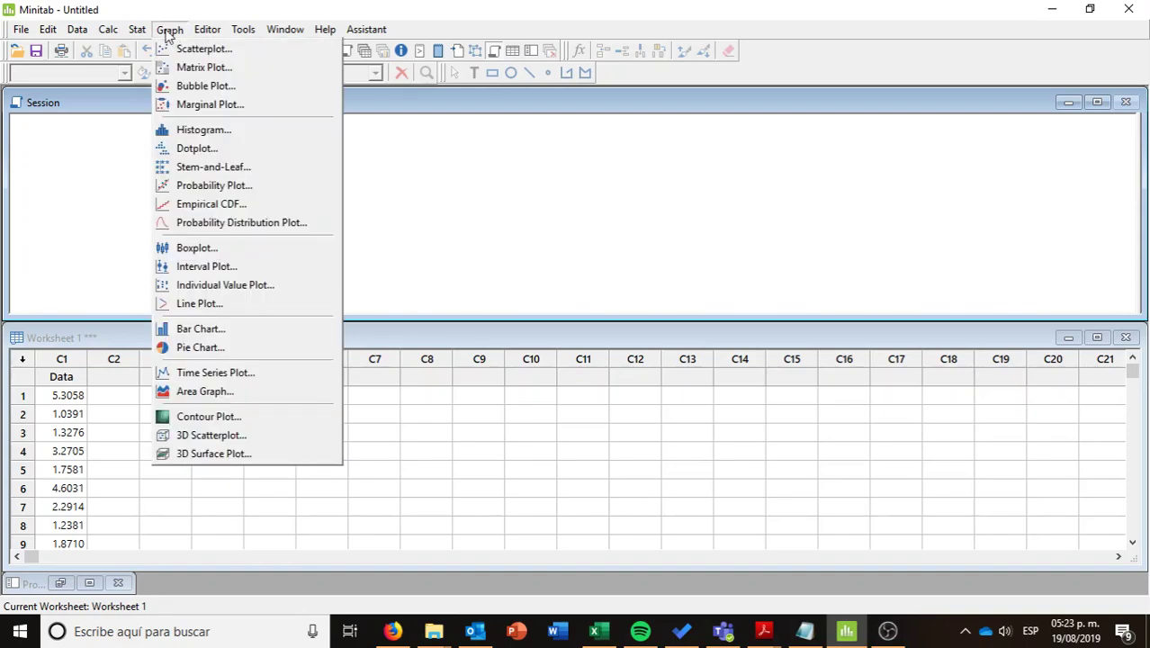
left_click(204, 131)
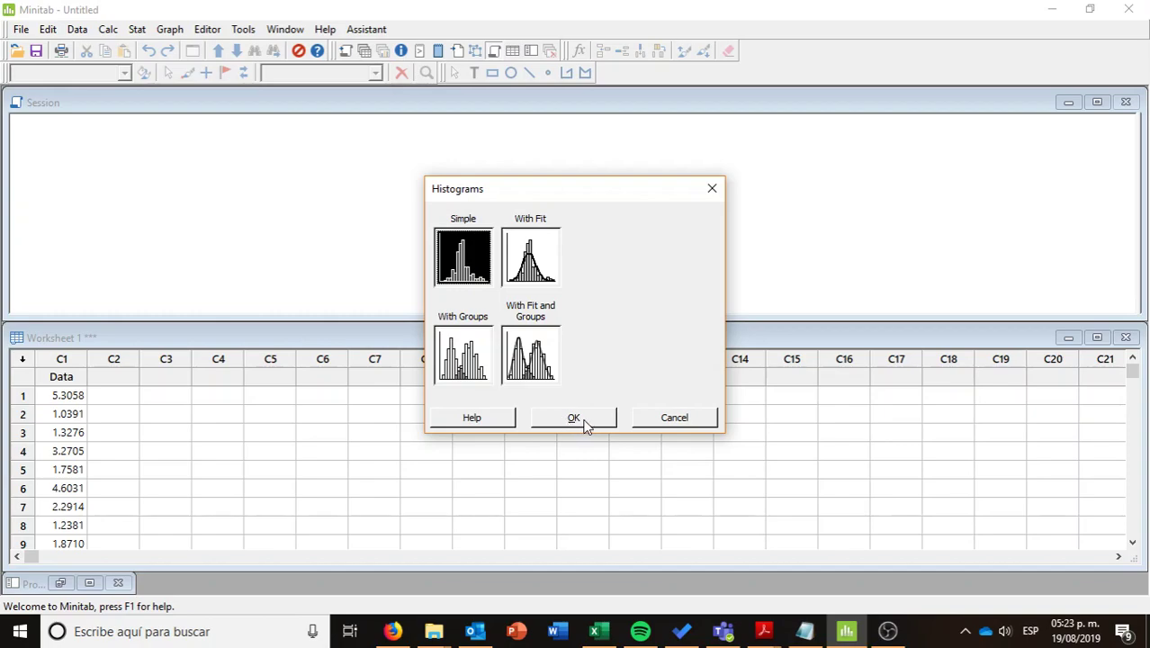
left_click(583, 425)
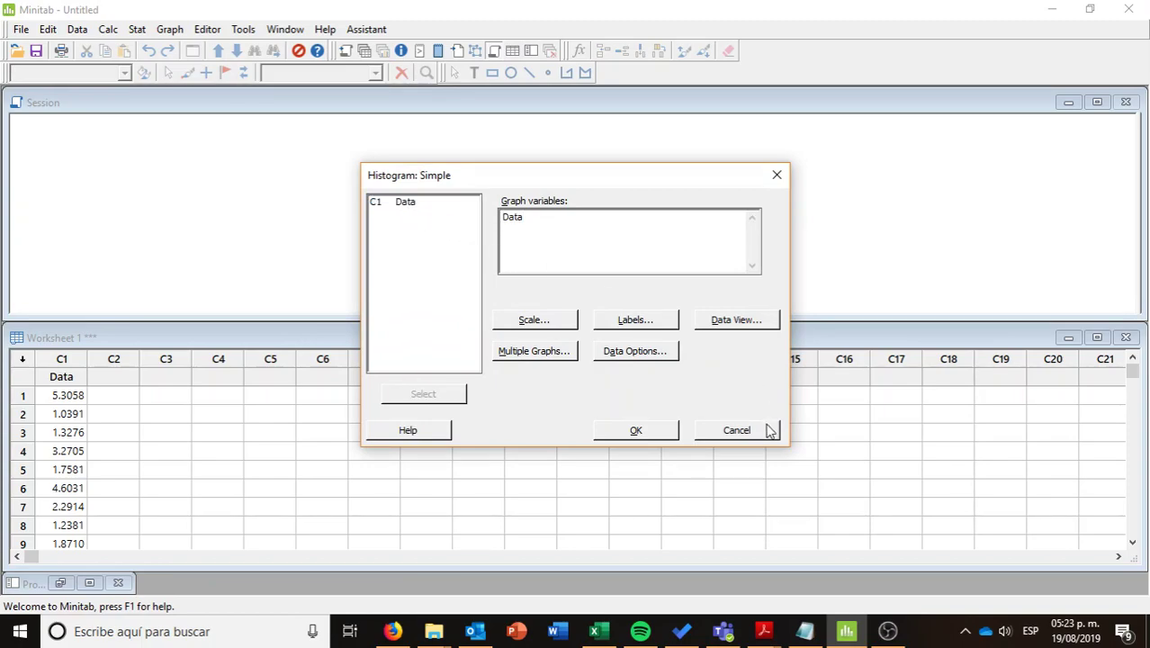
left_click(636, 430)
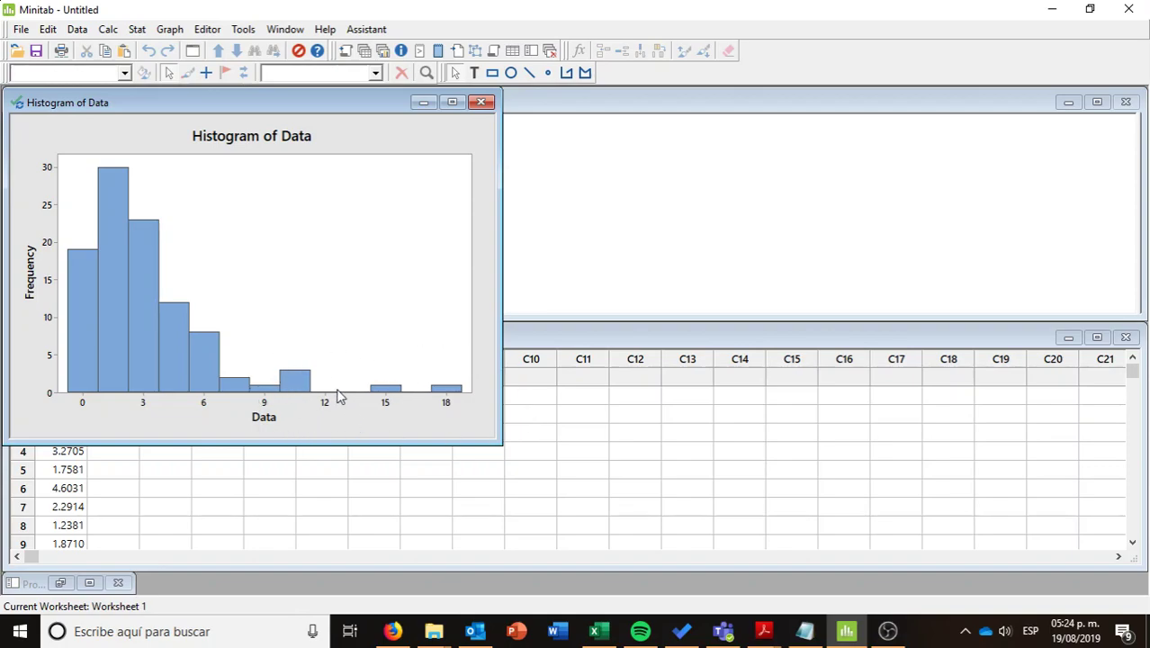
Maximize the Histogram of Data window to fill the workspace
left_click(452, 101)
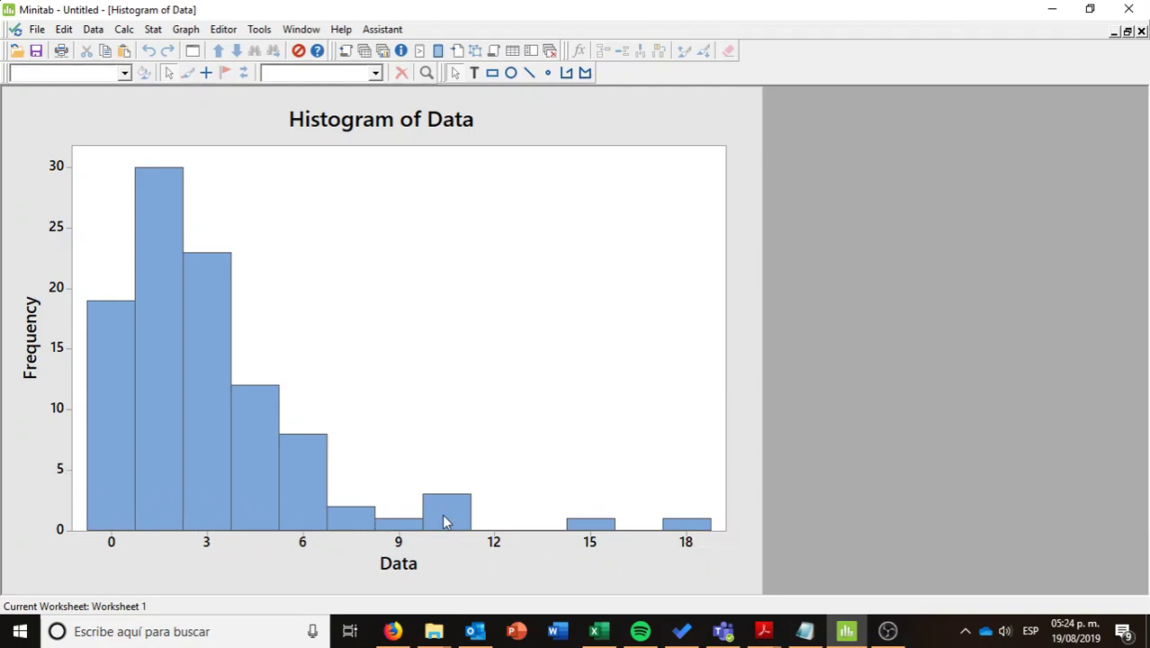
mouse_move(669, 533)
Change the histogram bars' binning from midpoints to cutpoints in Edit Bars
right_click(203, 316)
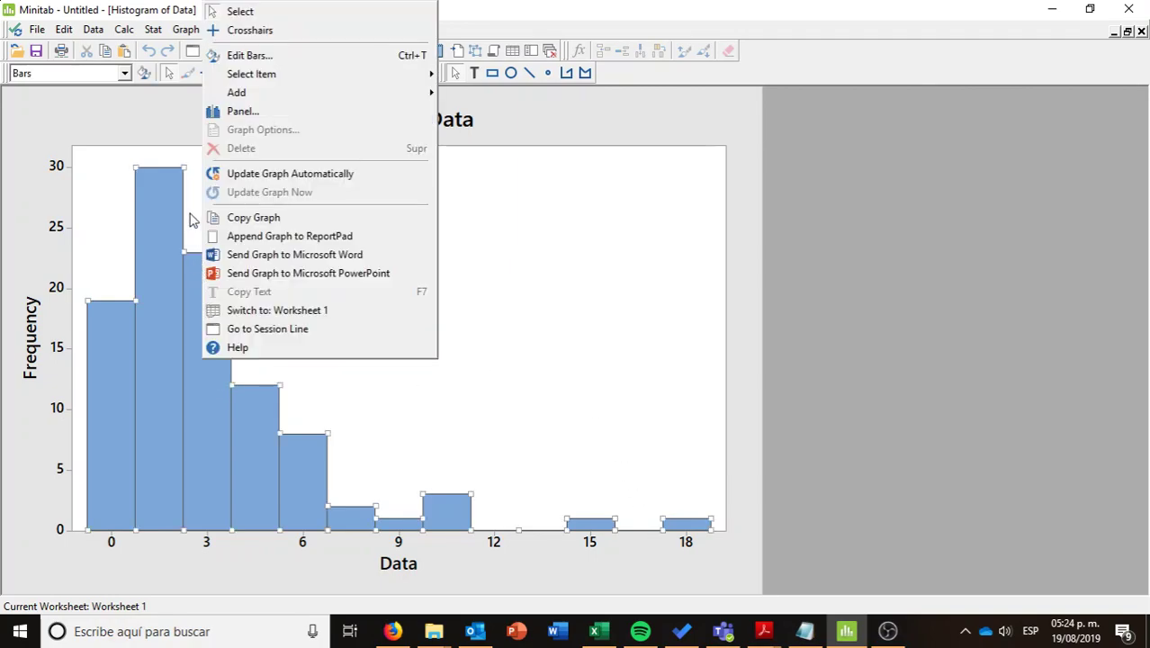
left_click(259, 59)
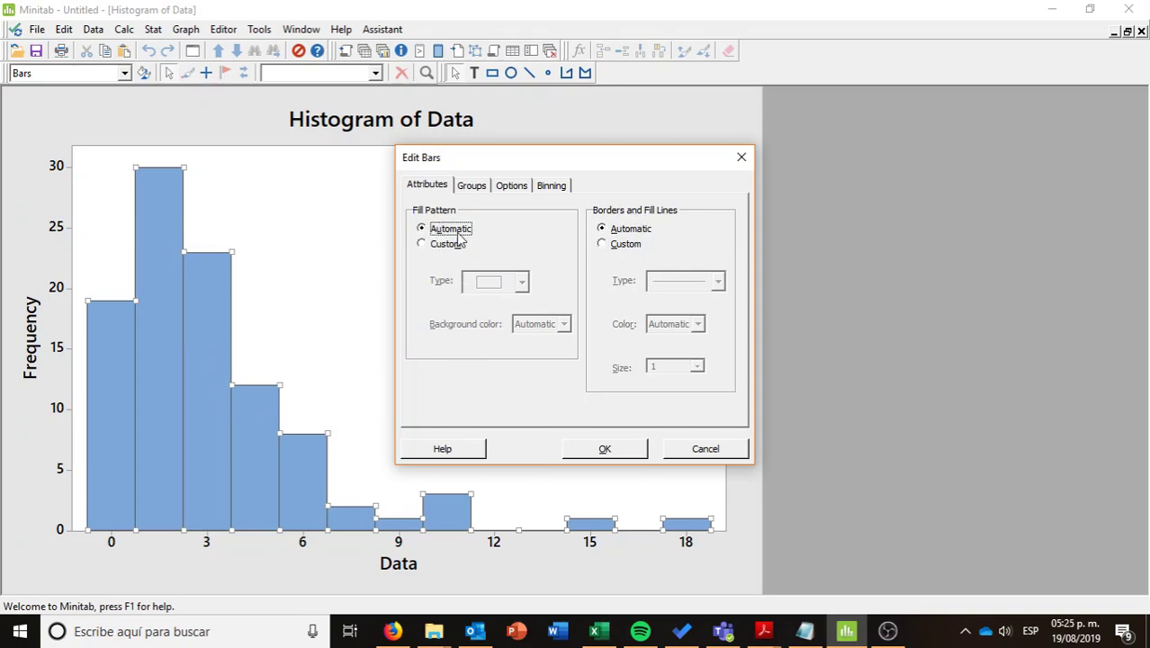
left_click(555, 188)
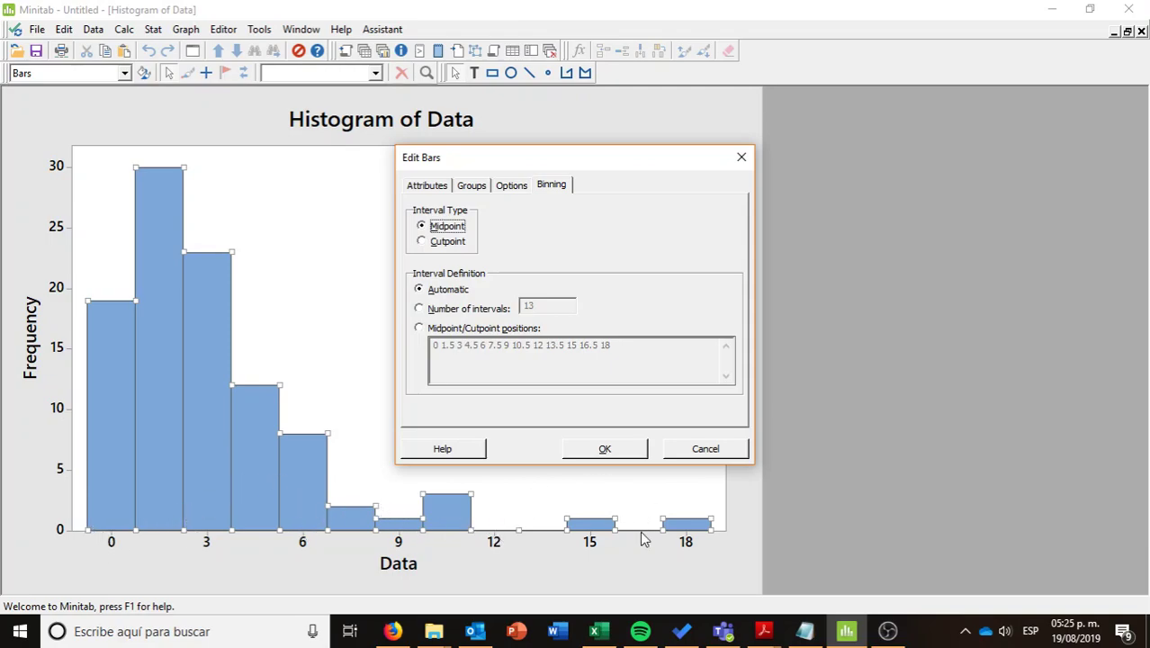
left_click(423, 242)
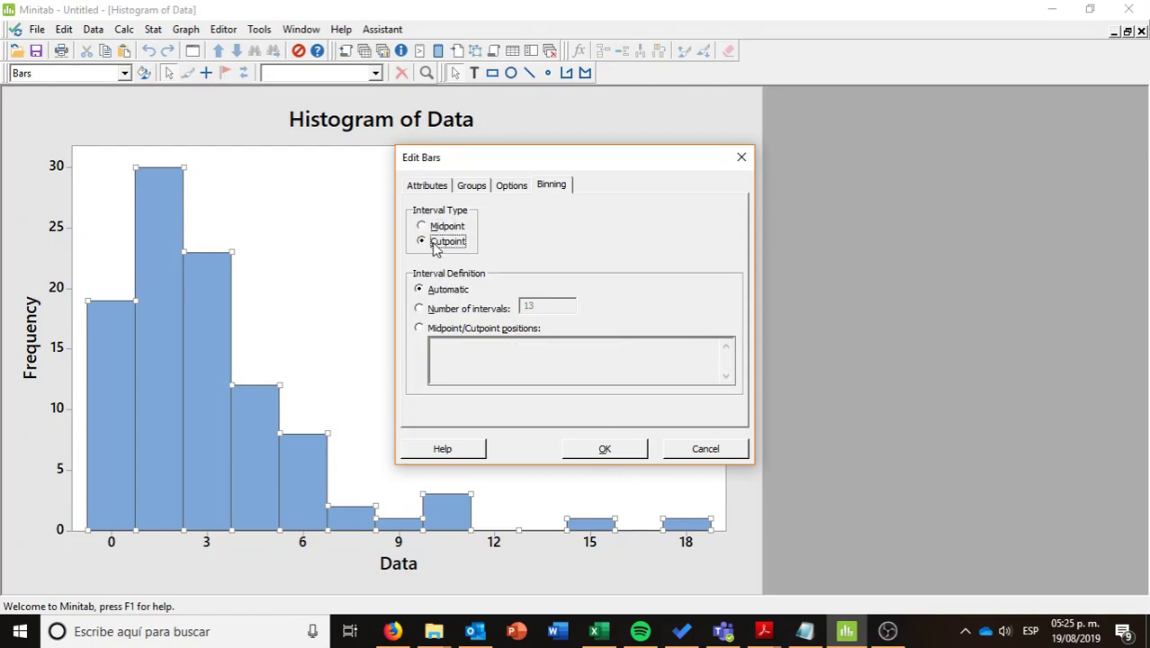
left_click(613, 454)
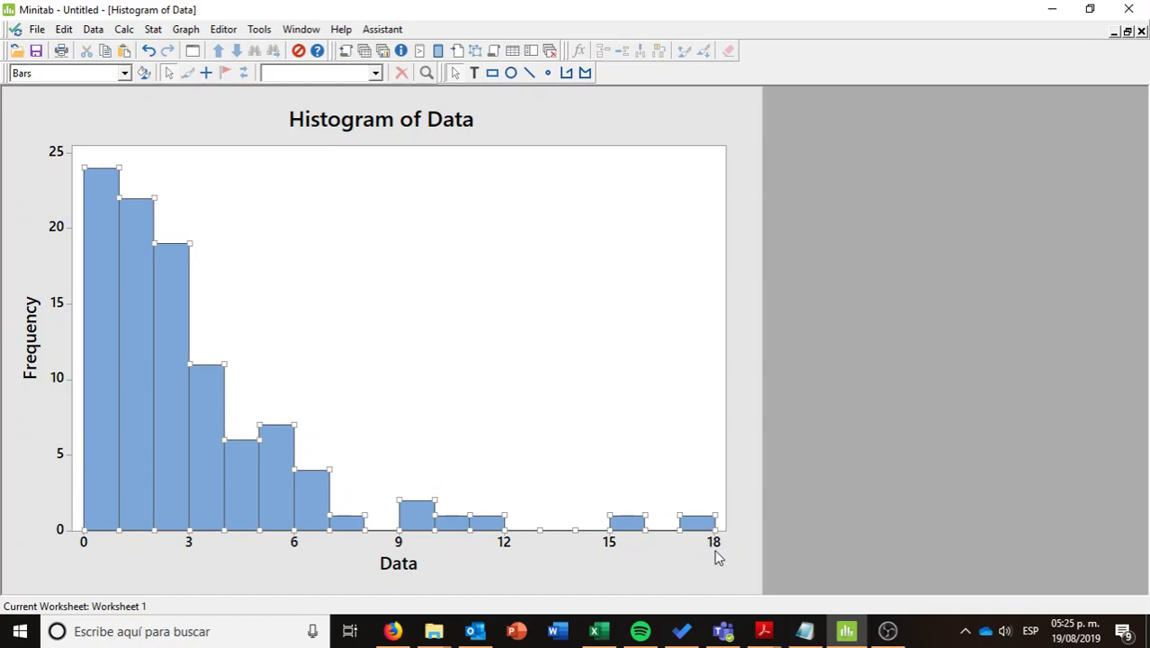
Set the histogram binning to 10 intervals, giving bins of width 2
right_click(276, 480)
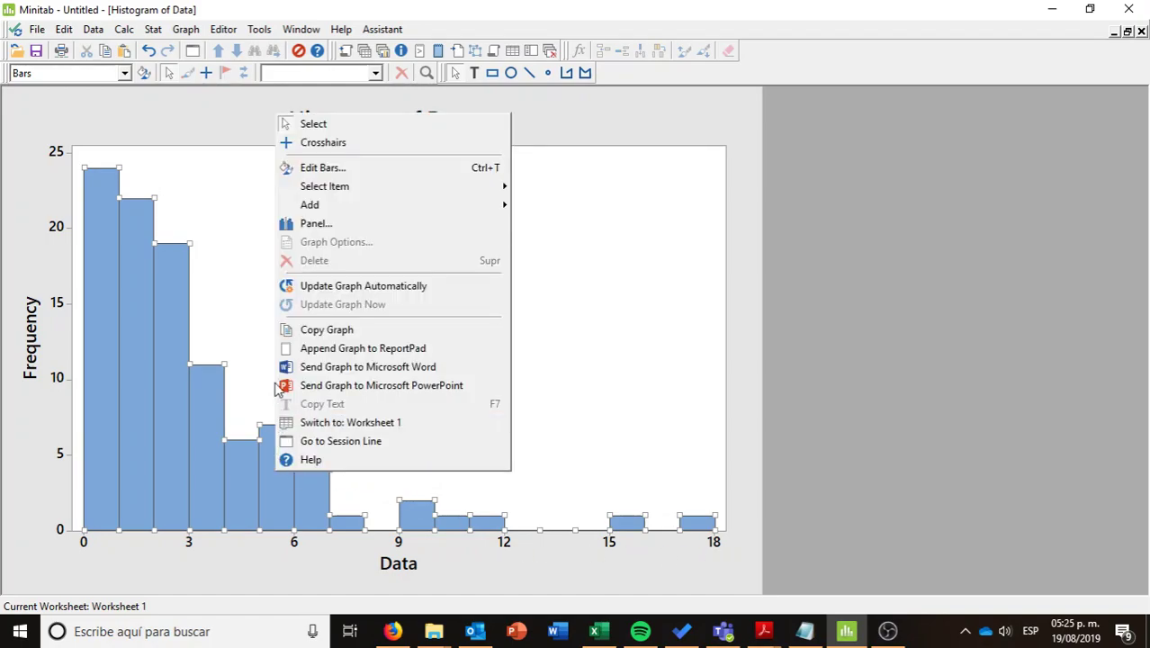
left_click(338, 172)
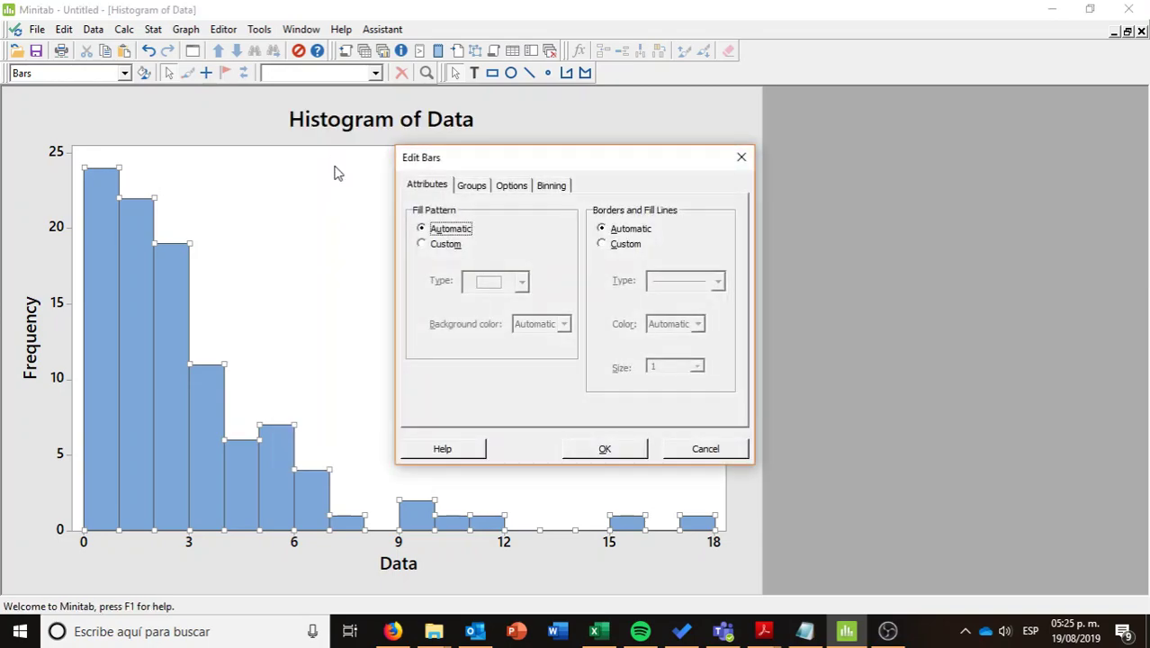
left_click(551, 187)
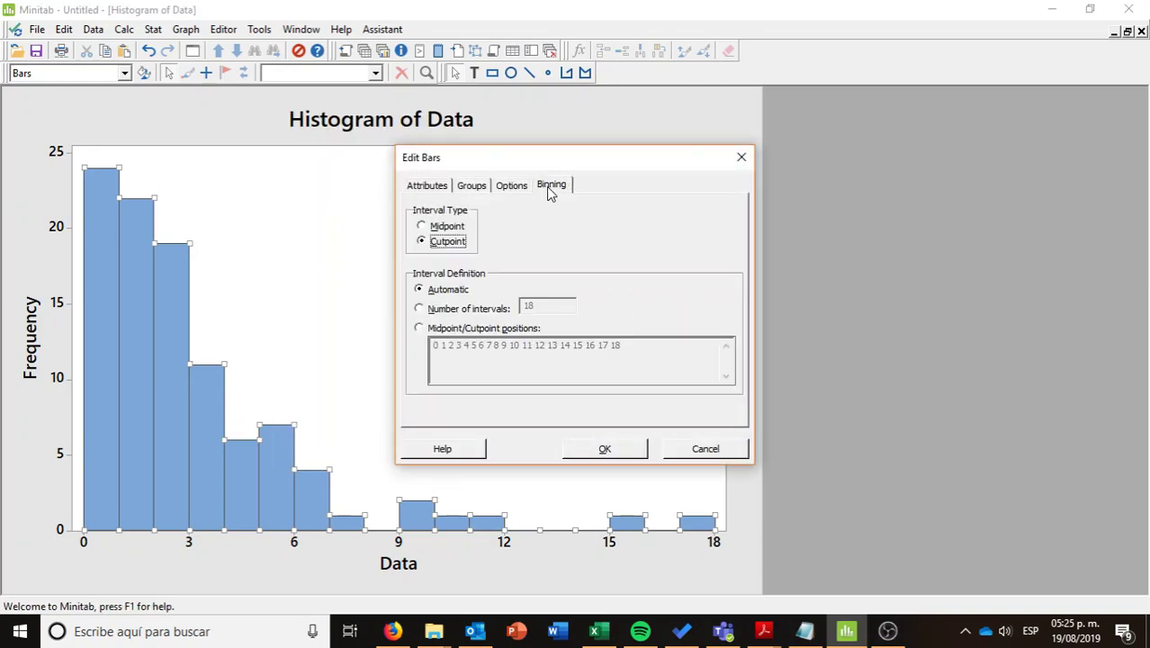
left_click(421, 308)
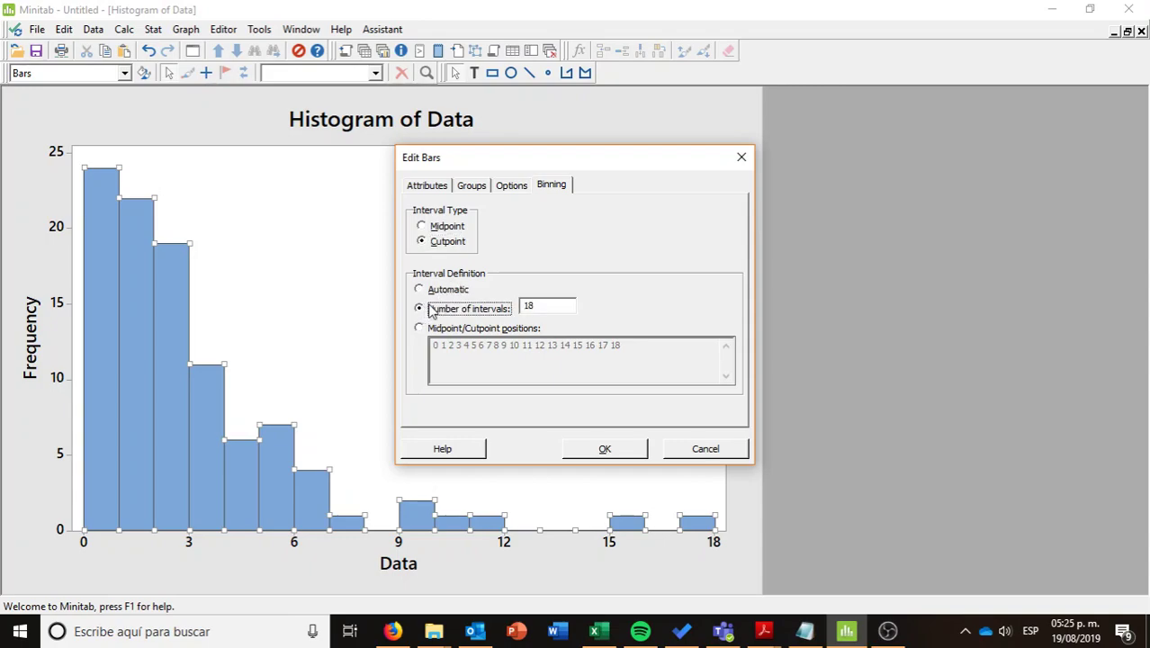
left_click(528, 306)
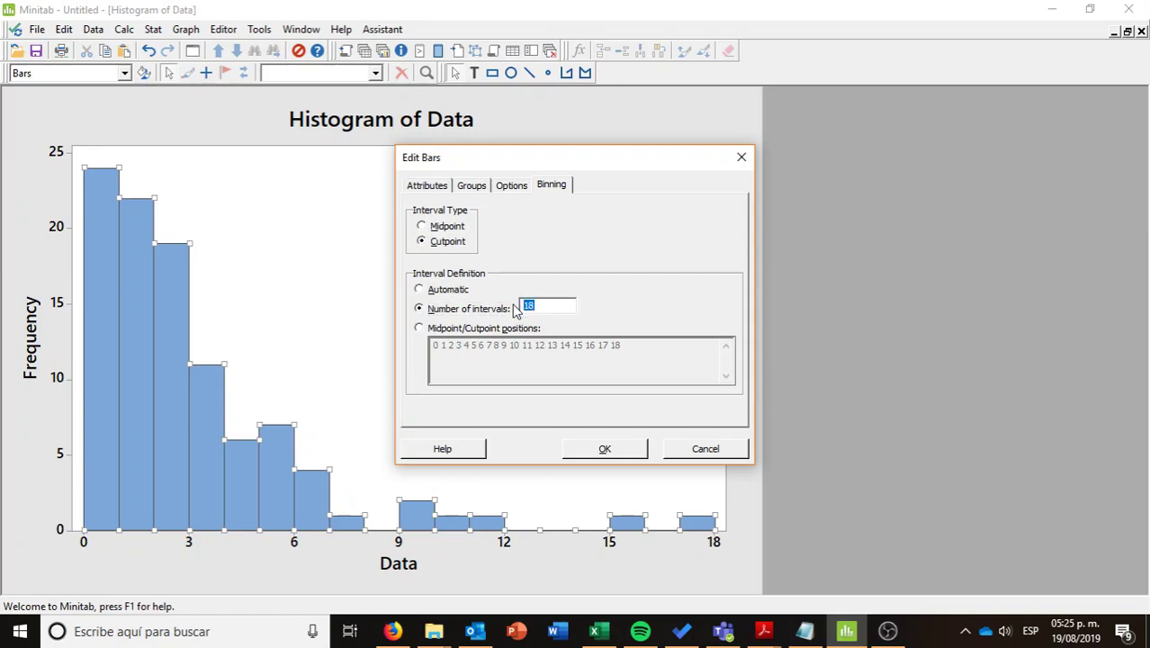
type("10")
left_click(618, 450)
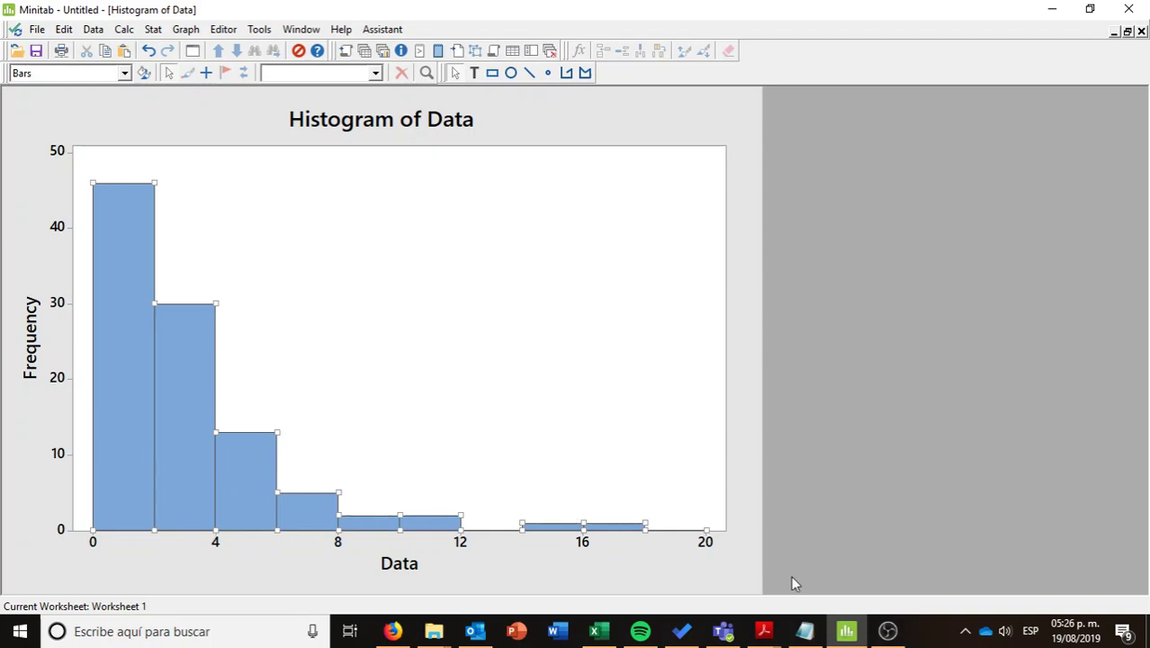
In Notepad, highlight the range 17.568, sample size 100 and Sturges' result k = 8
left_click(805, 631)
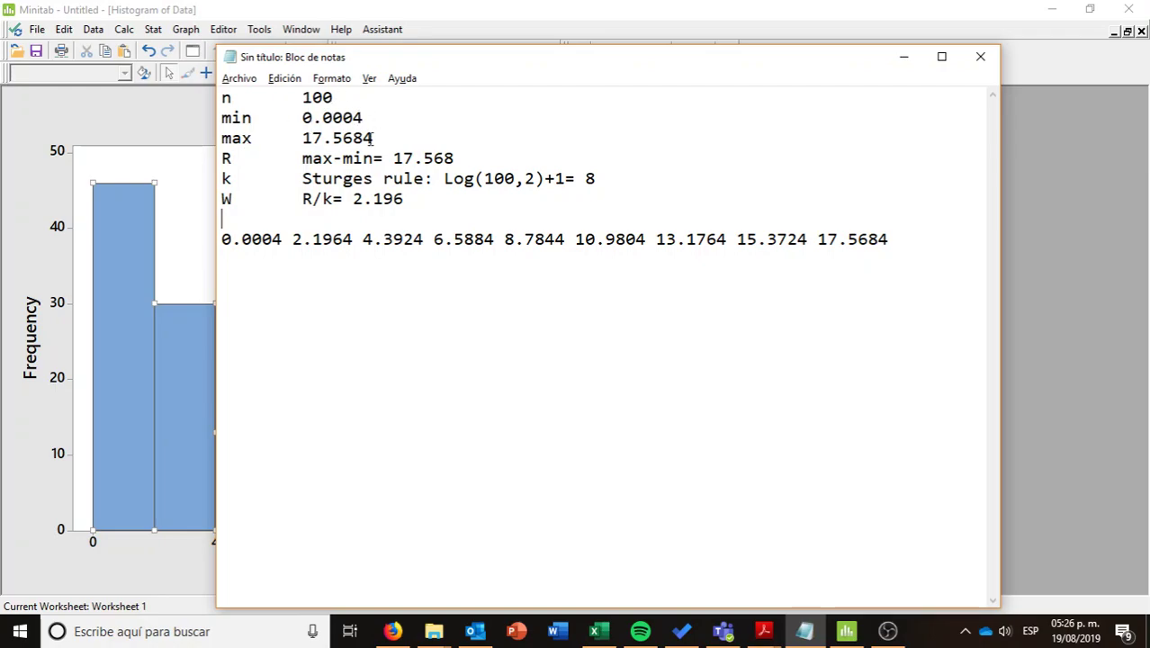
left_click_drag(302, 158, 456, 166)
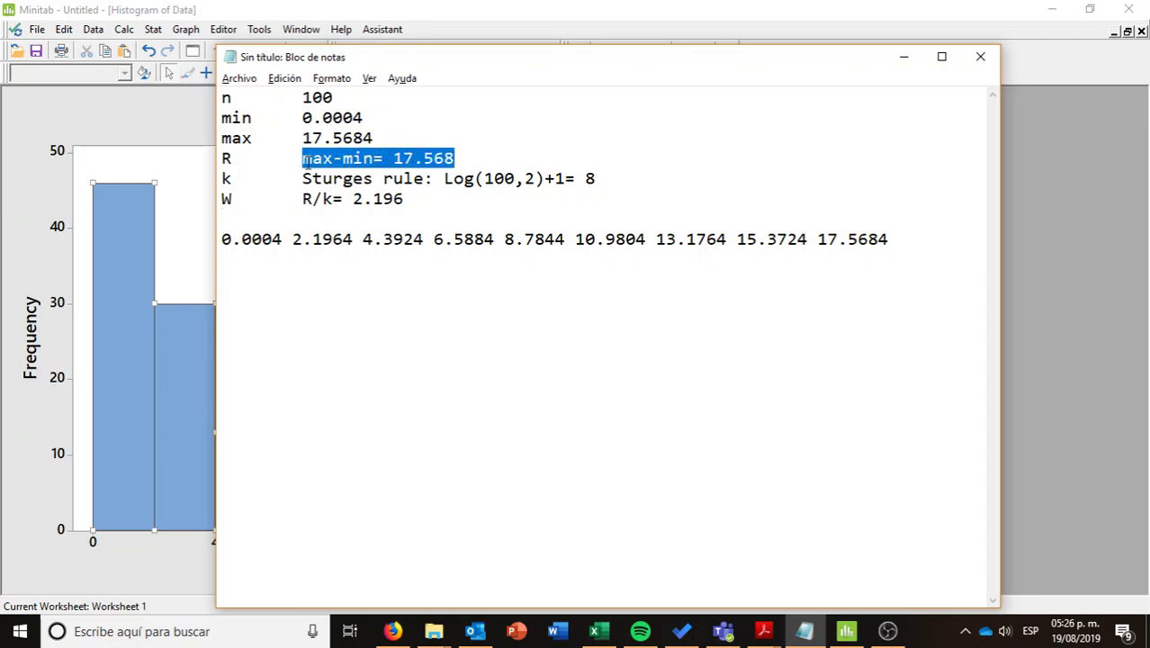
left_click_drag(394, 158, 455, 162)
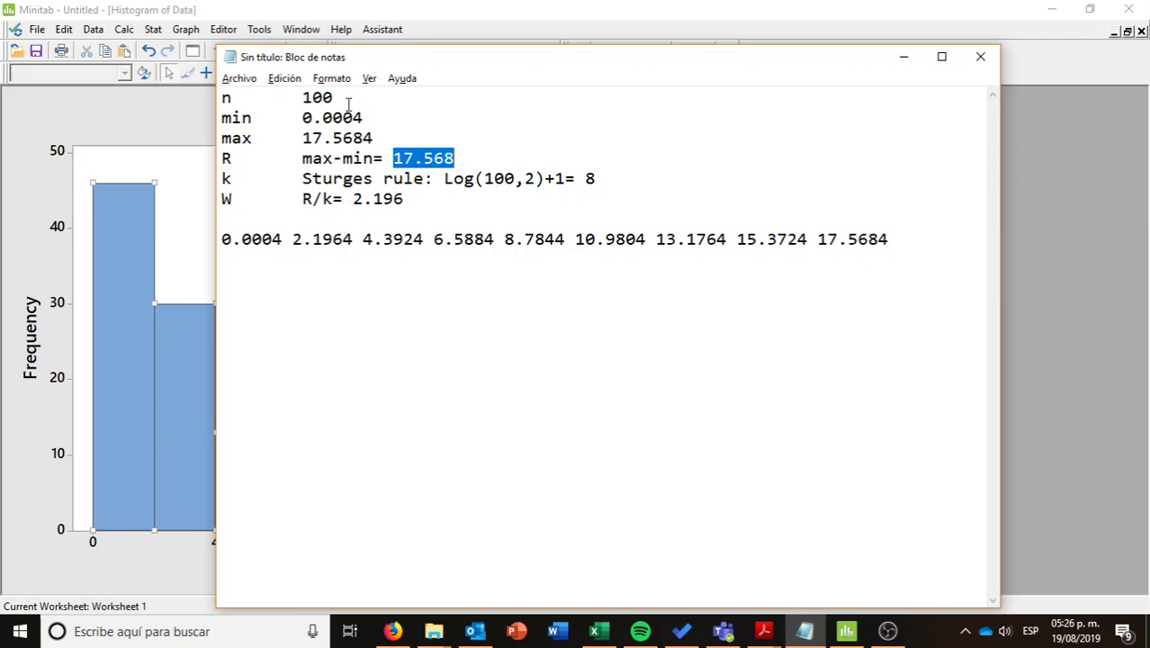
left_click_drag(348, 104, 301, 99)
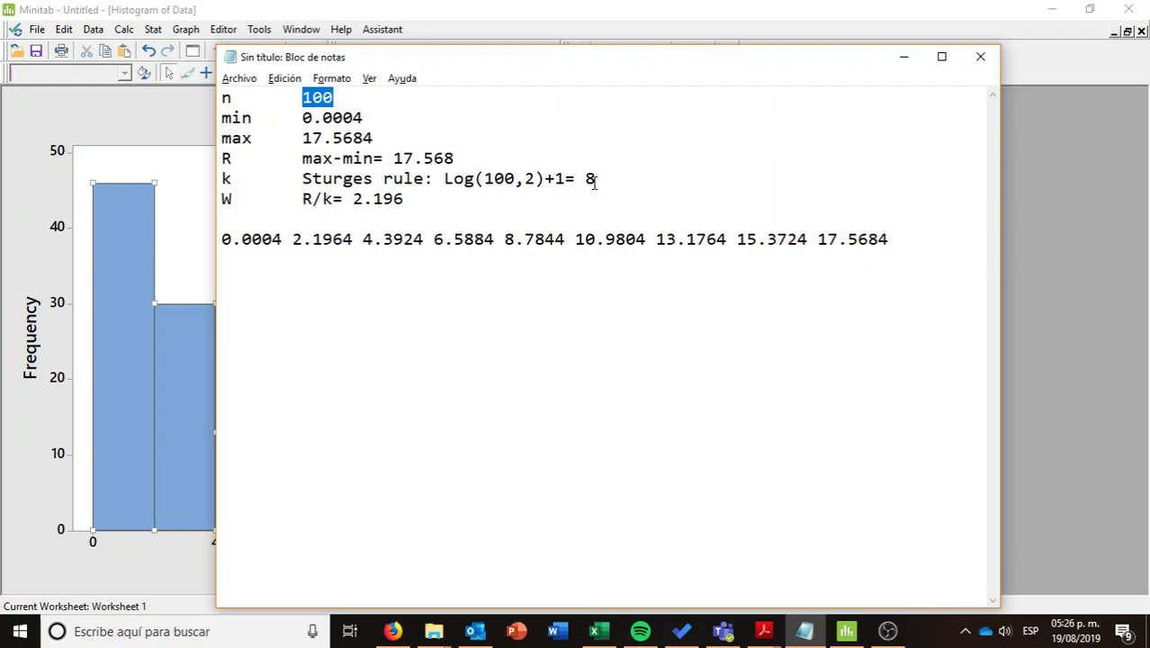
left_click_drag(597, 179, 583, 179)
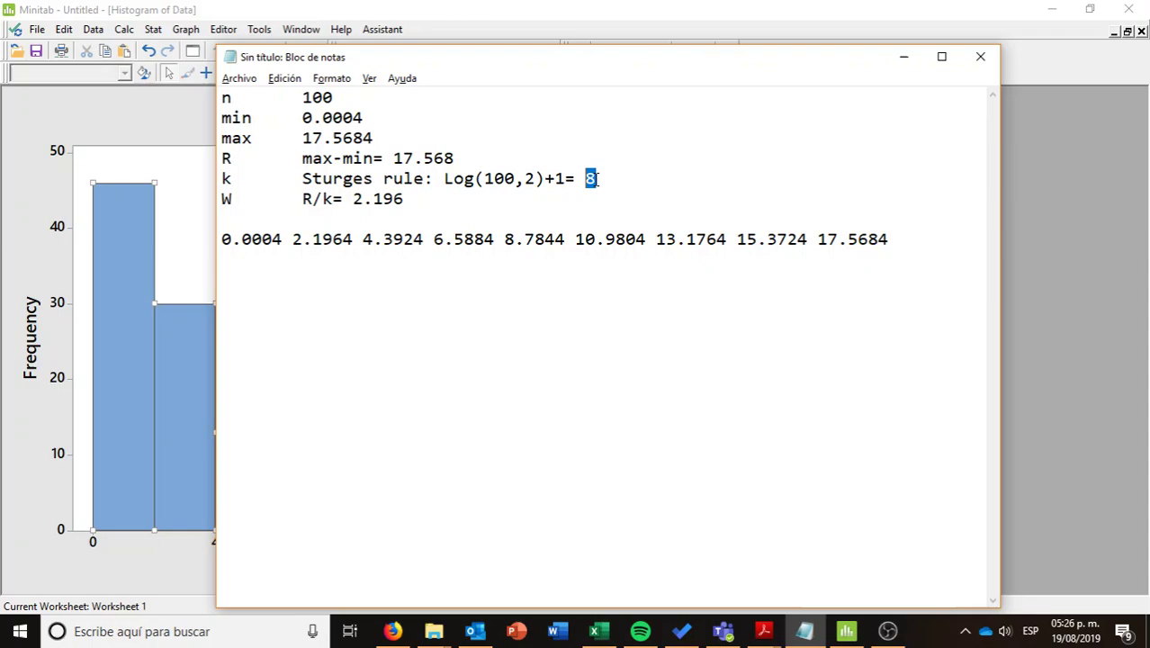
Highlight the class width 2.196 and select the full line of cutpoints 0.0004–17.5684
left_click_drag(247, 201, 219, 201)
left_click_drag(303, 199, 332, 200)
left_click_drag(404, 198, 352, 199)
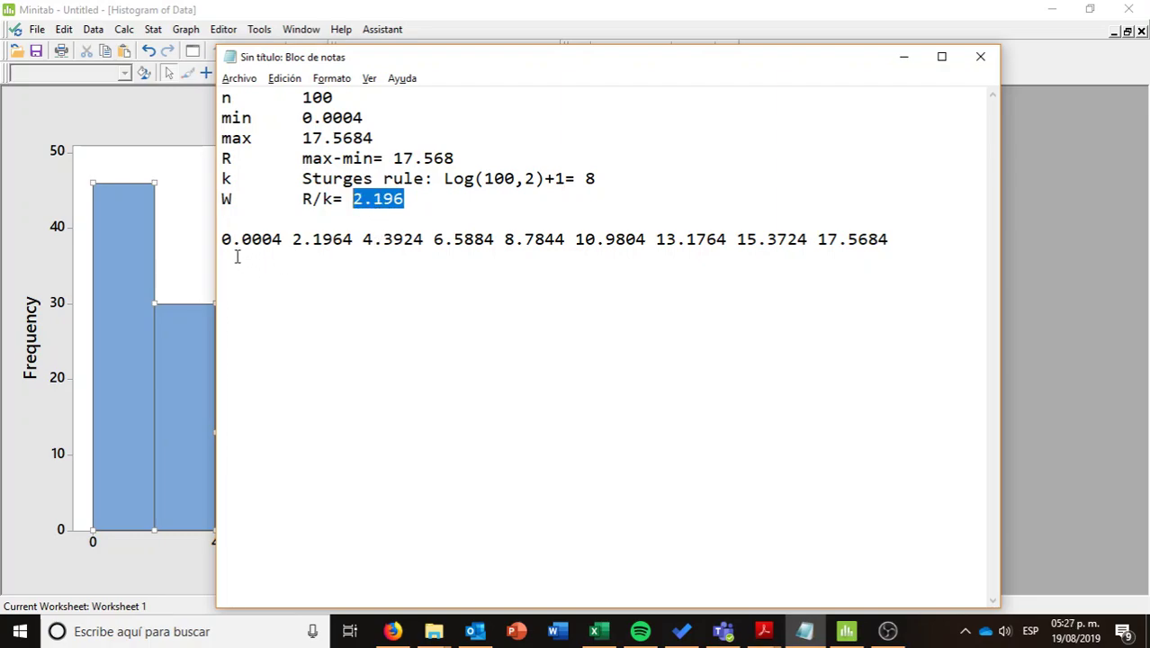
left_click_drag(220, 240, 891, 239)
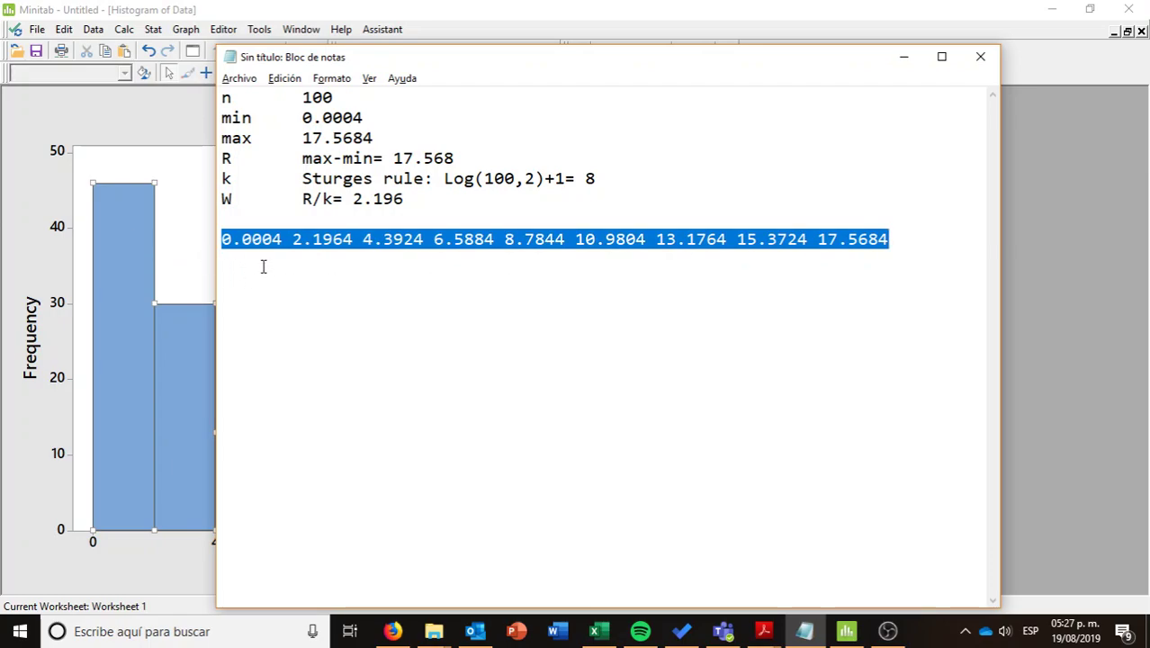
left_click(258, 239)
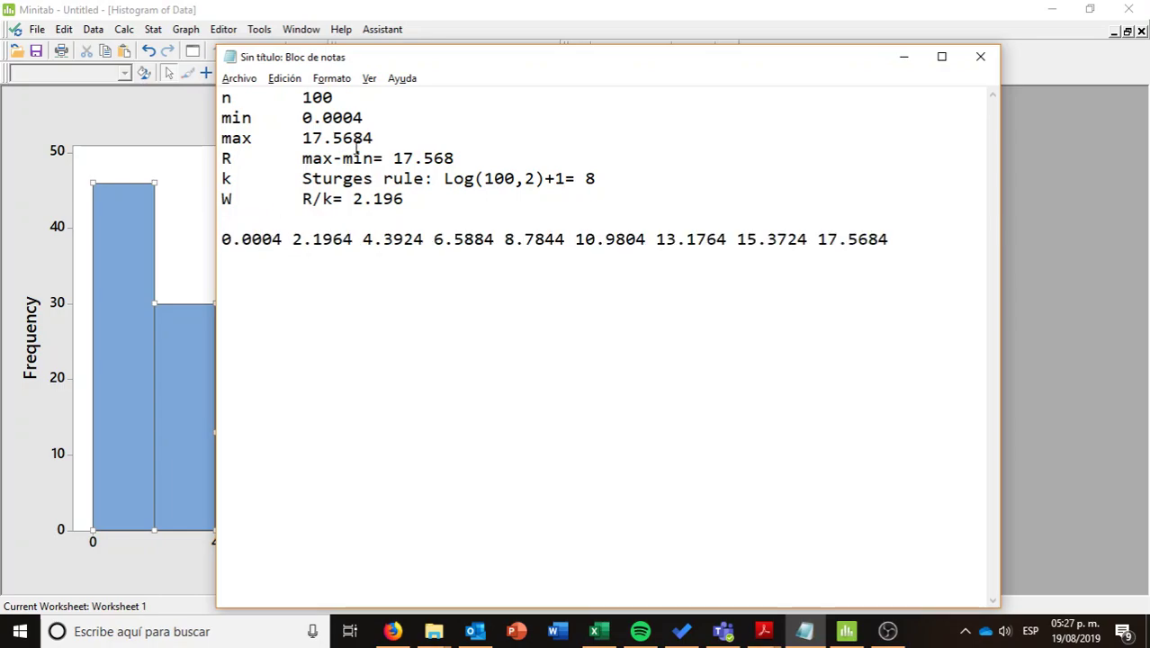
left_click(366, 117)
left_click_drag(368, 118, 302, 117)
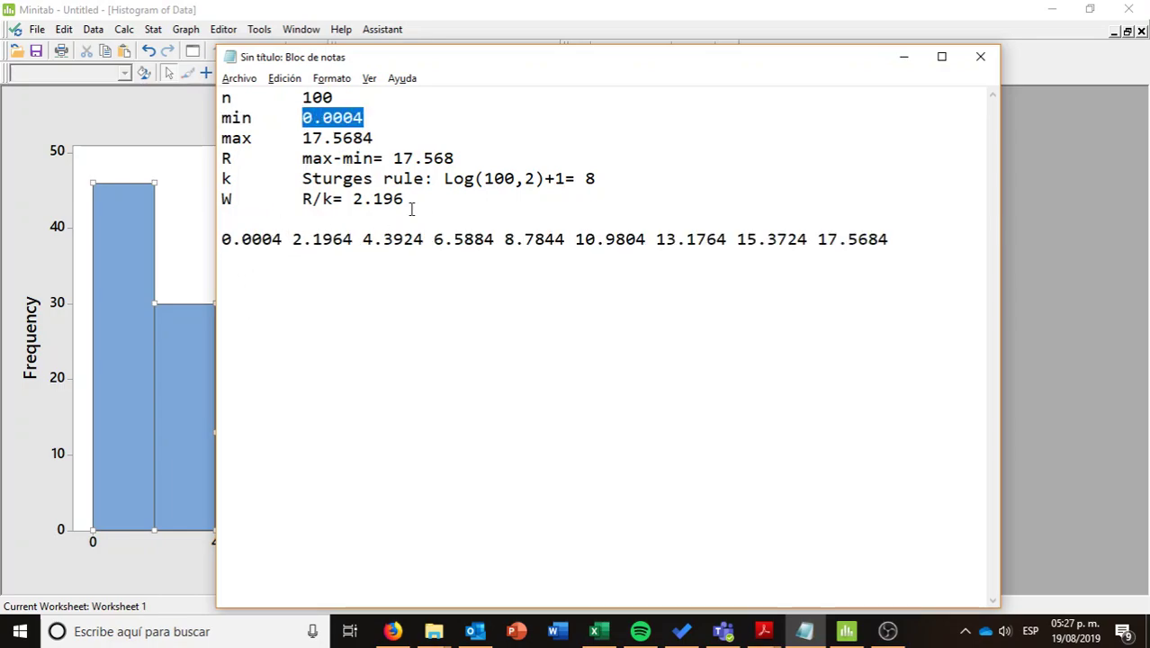
left_click_drag(409, 199, 354, 205)
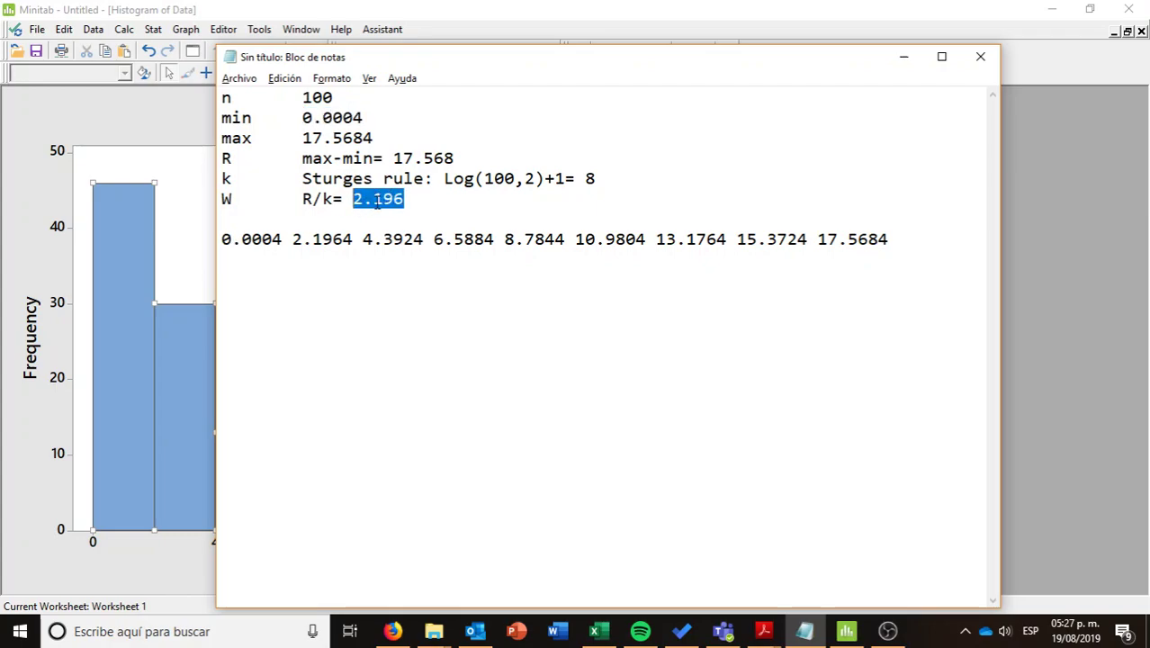
left_click_drag(354, 240, 286, 241)
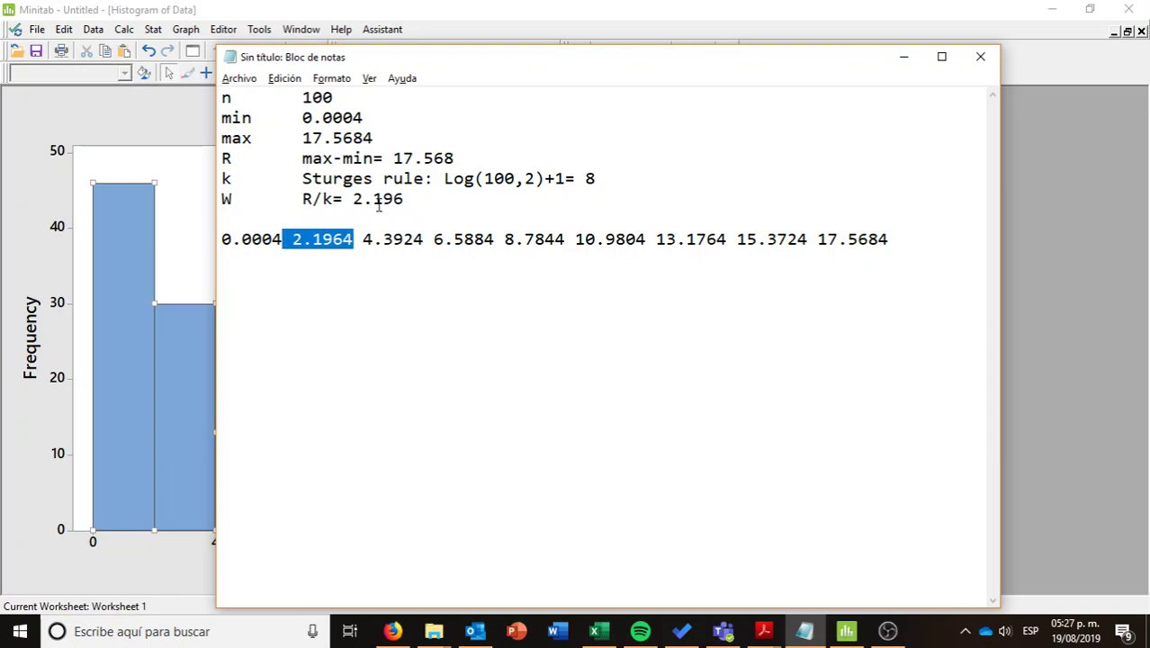
left_click_drag(424, 239, 363, 239)
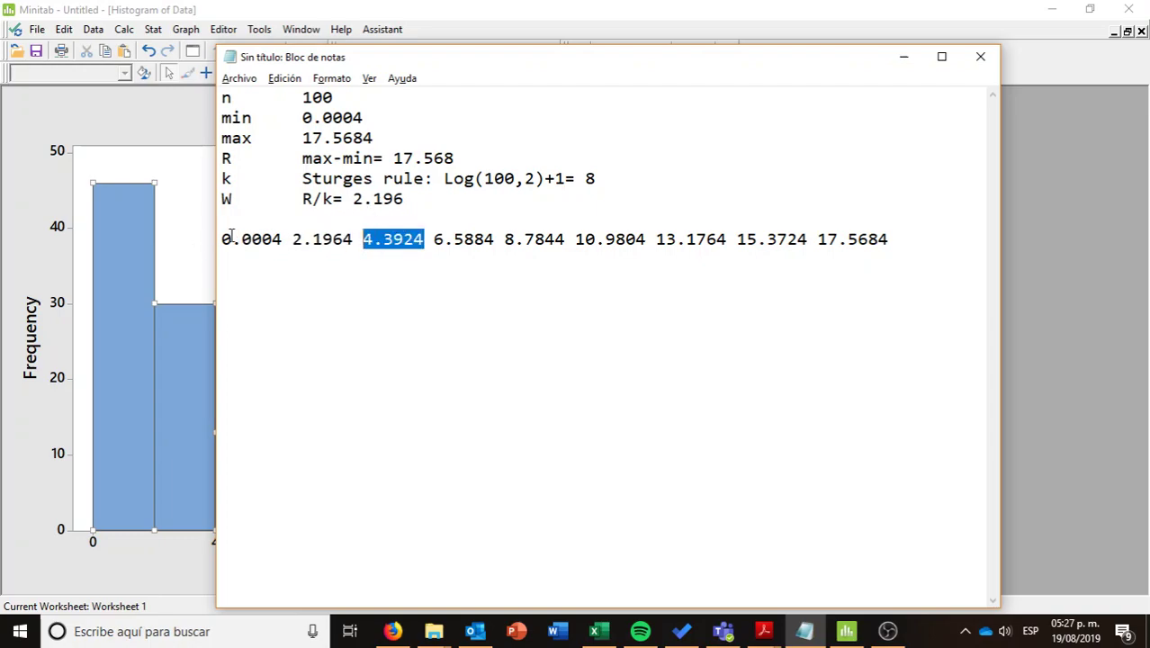
left_click_drag(222, 240, 646, 241)
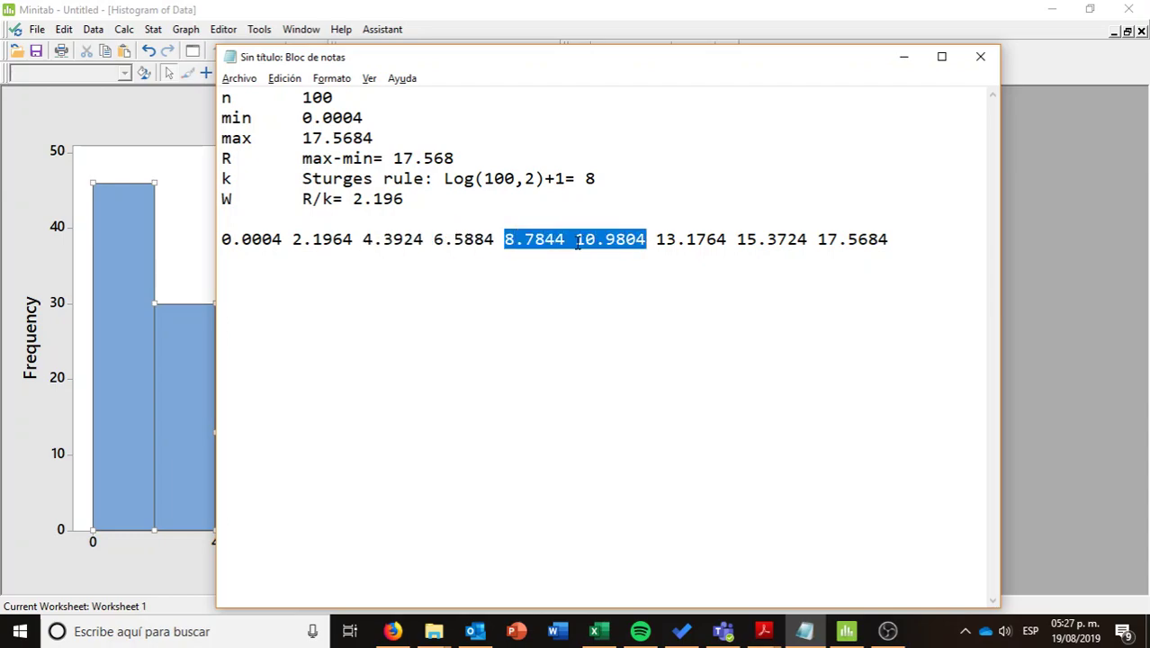
left_click_drag(577, 243, 730, 241)
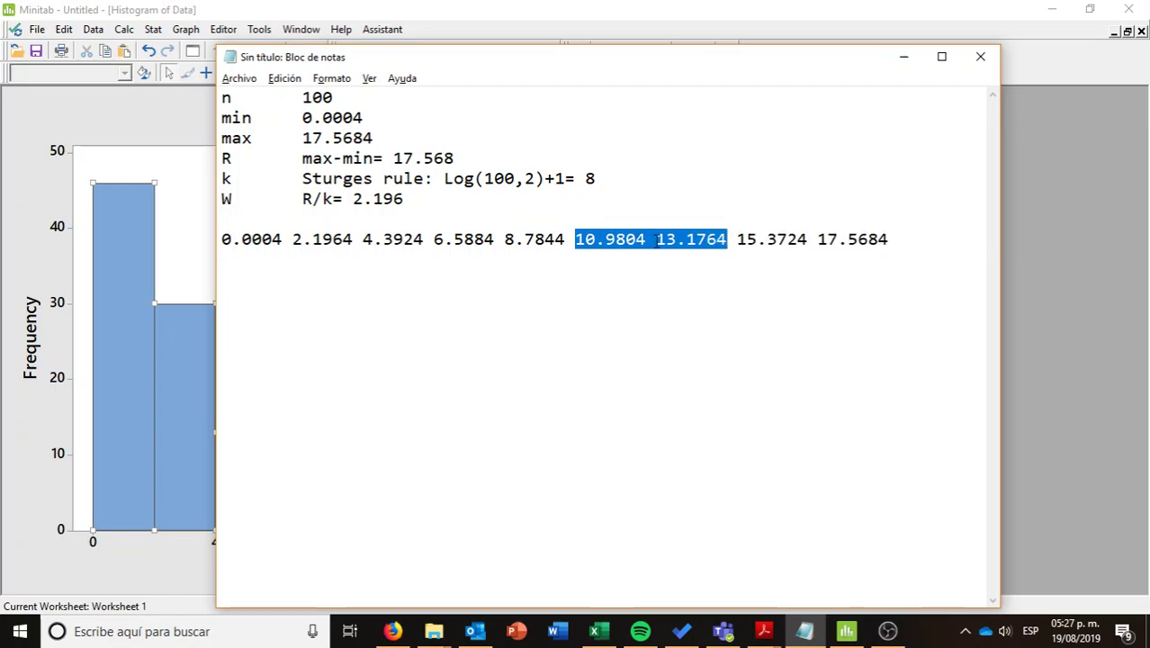
left_click_drag(657, 238, 808, 239)
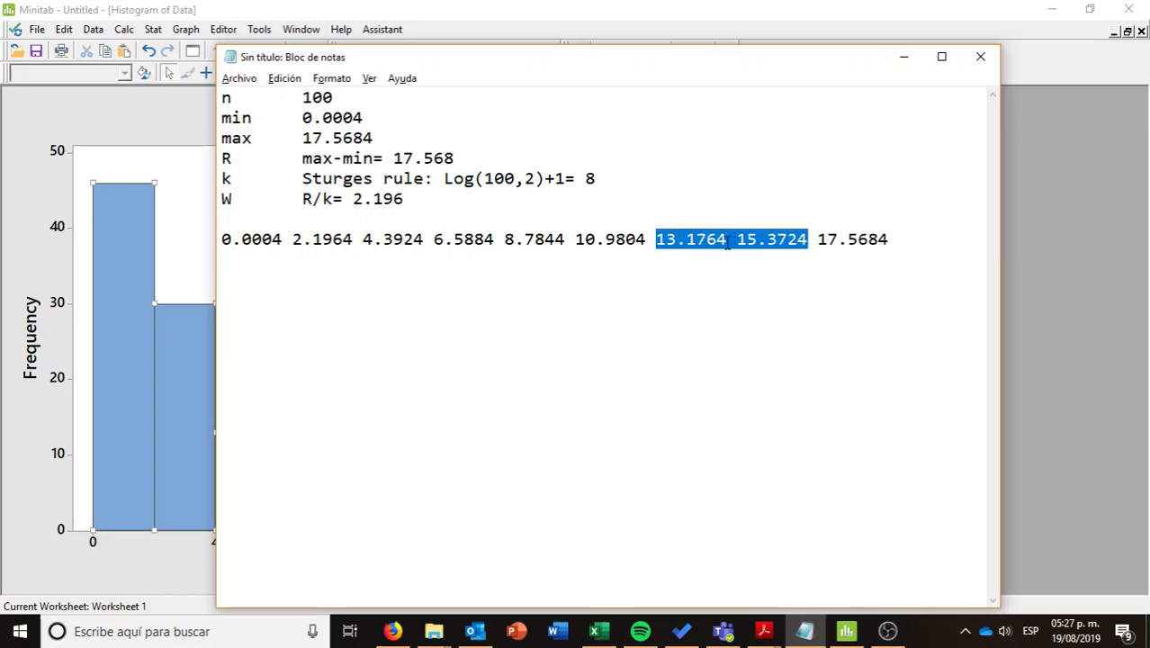
left_click_drag(737, 240, 889, 243)
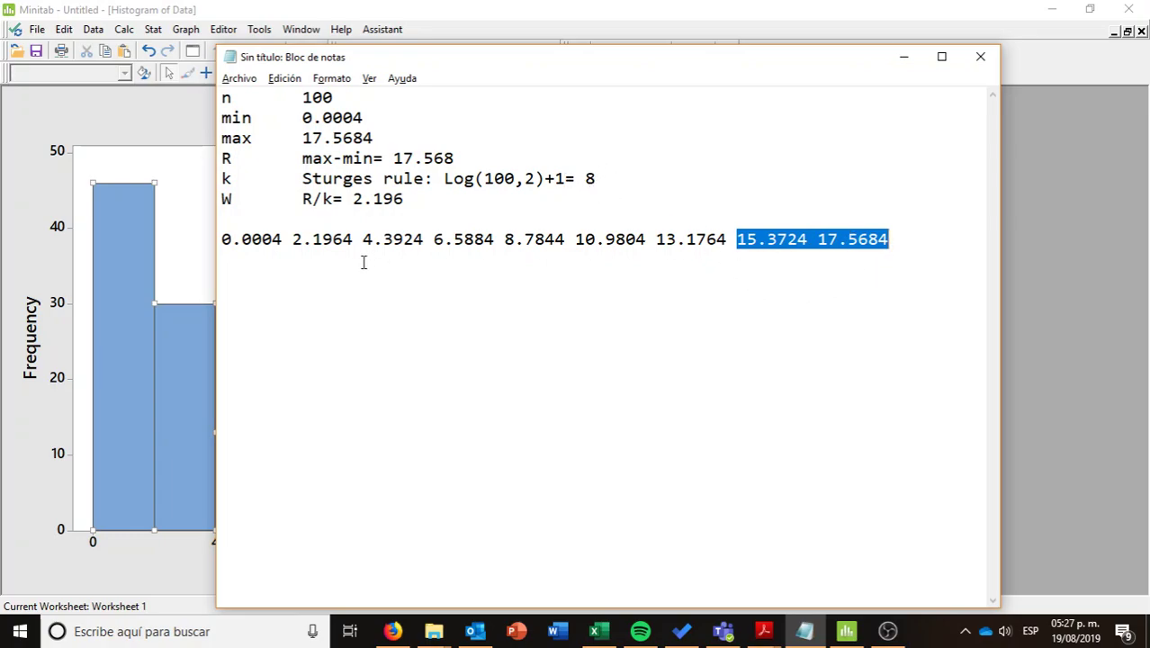
left_click(927, 251)
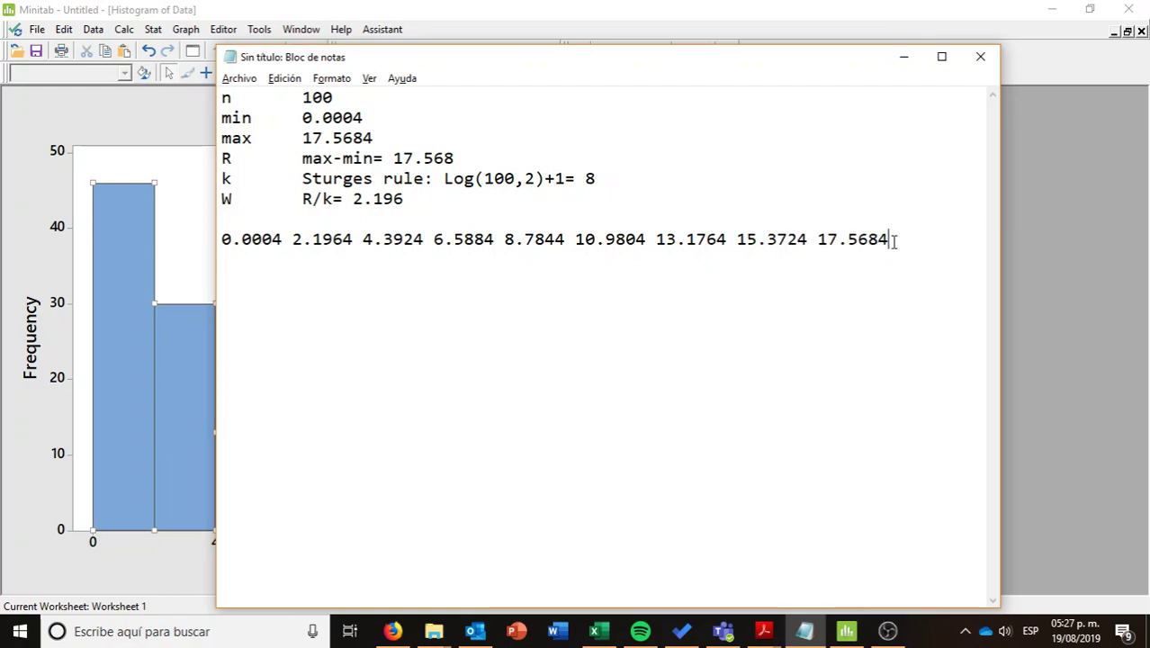
left_click_drag(395, 255, 211, 244)
key("ctrl+c")
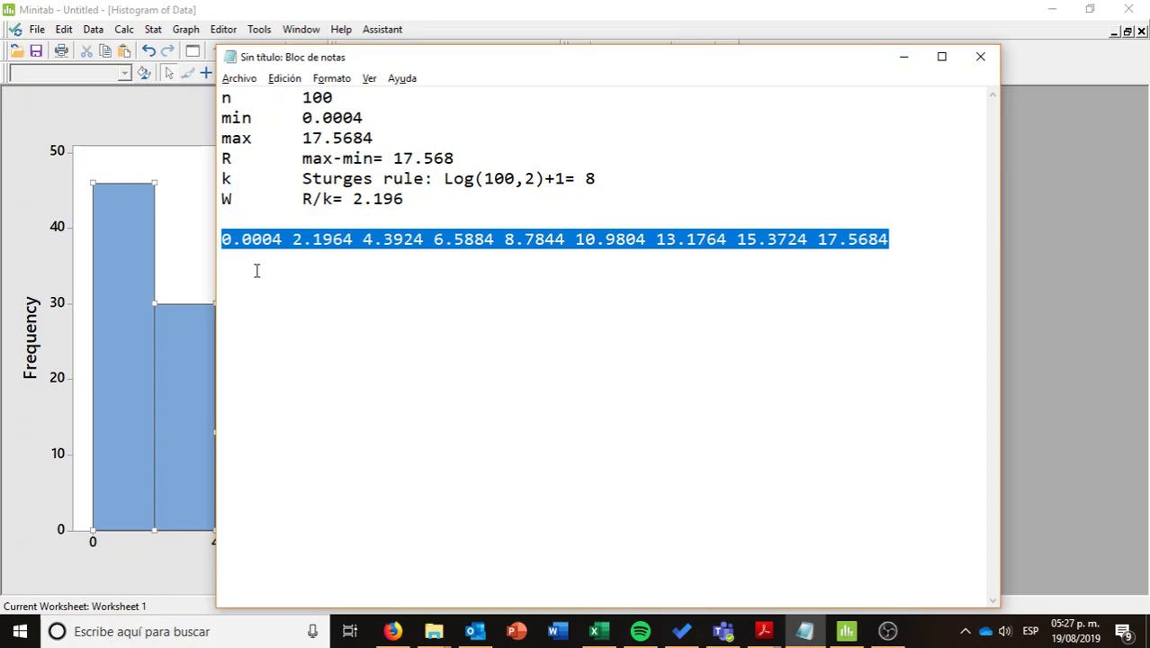
Replace the histogram's 0–20 cutpoint positions with the pasted cutpoints 0.0004 through 17.5684
left_click(141, 155)
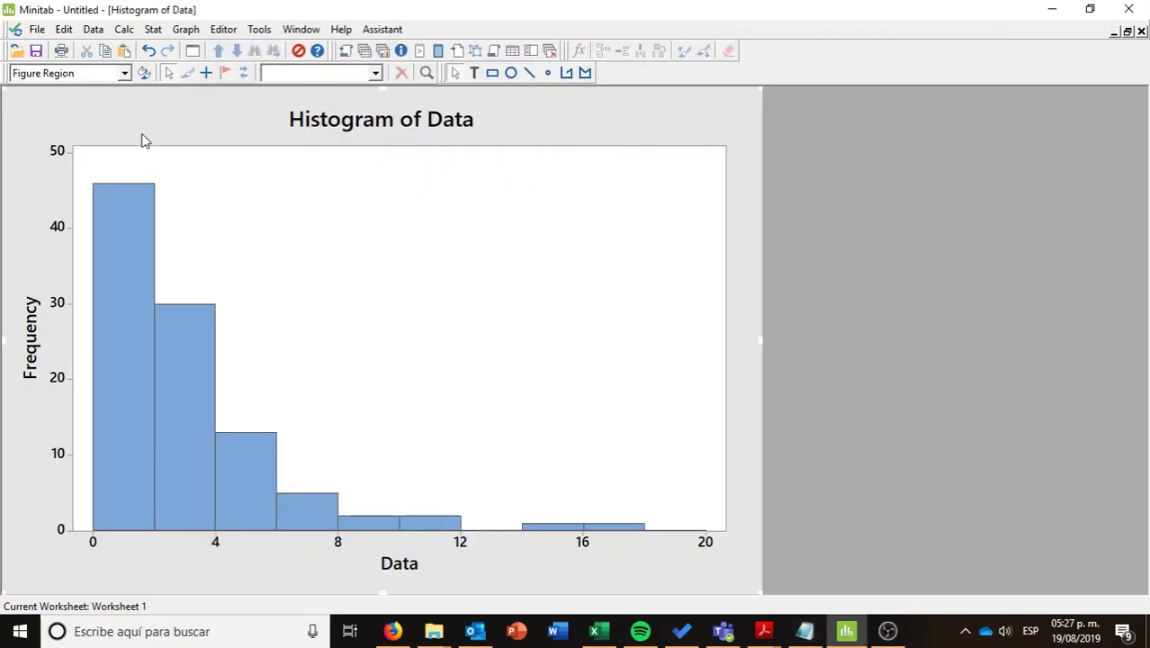
right_click(134, 308)
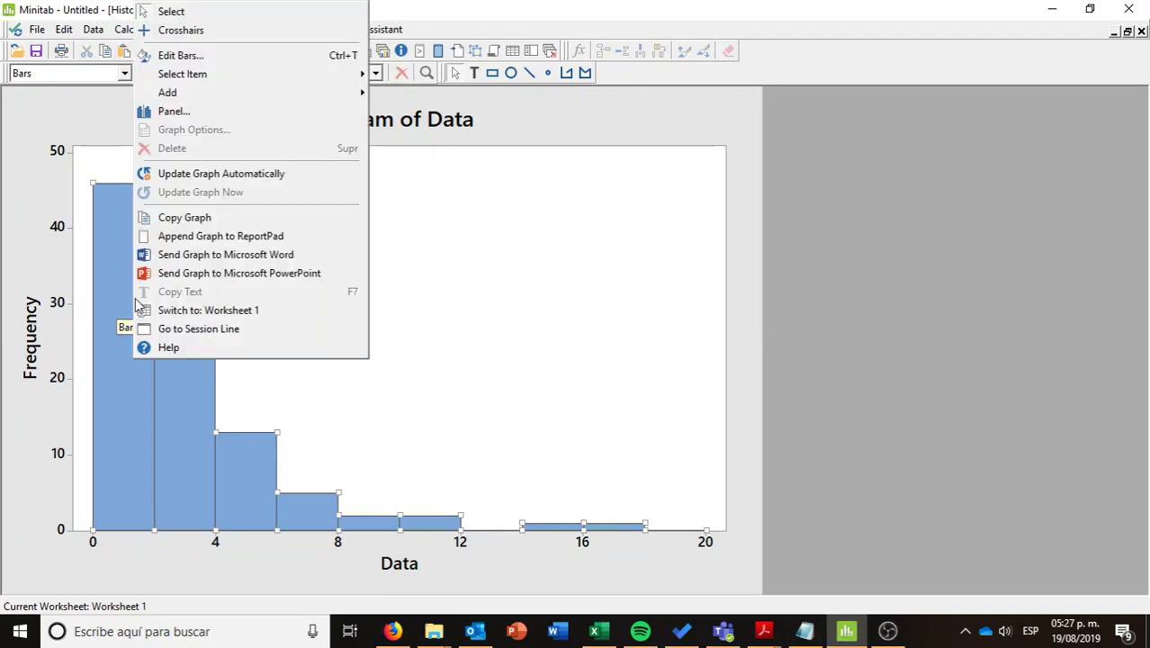
left_click(180, 55)
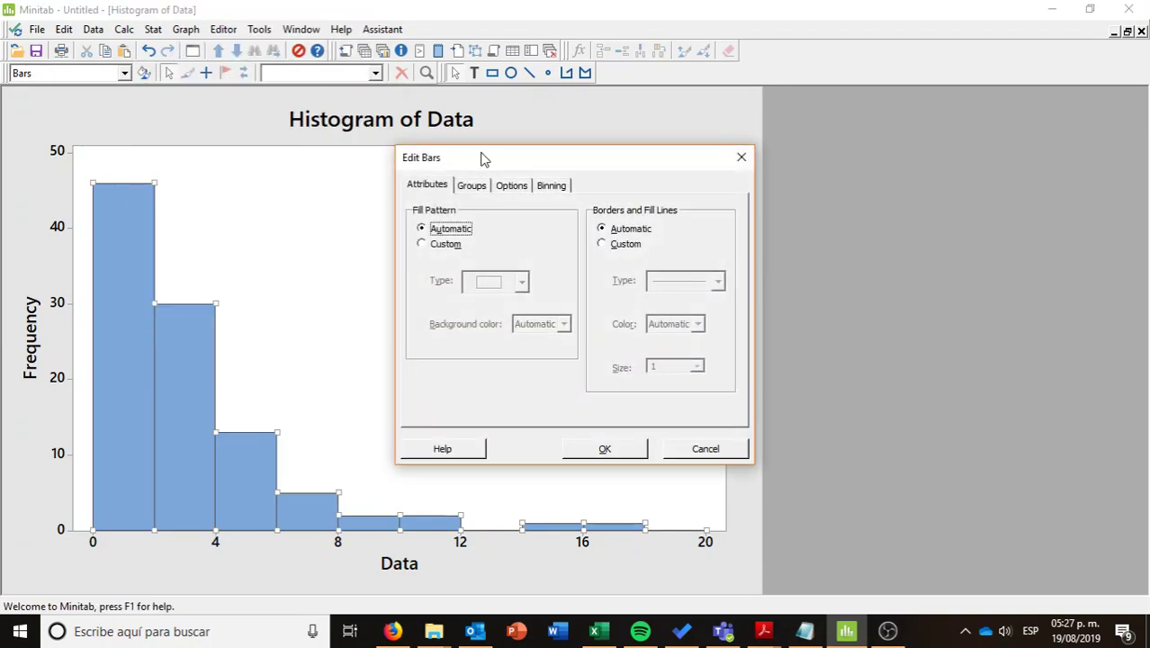
left_click(560, 189)
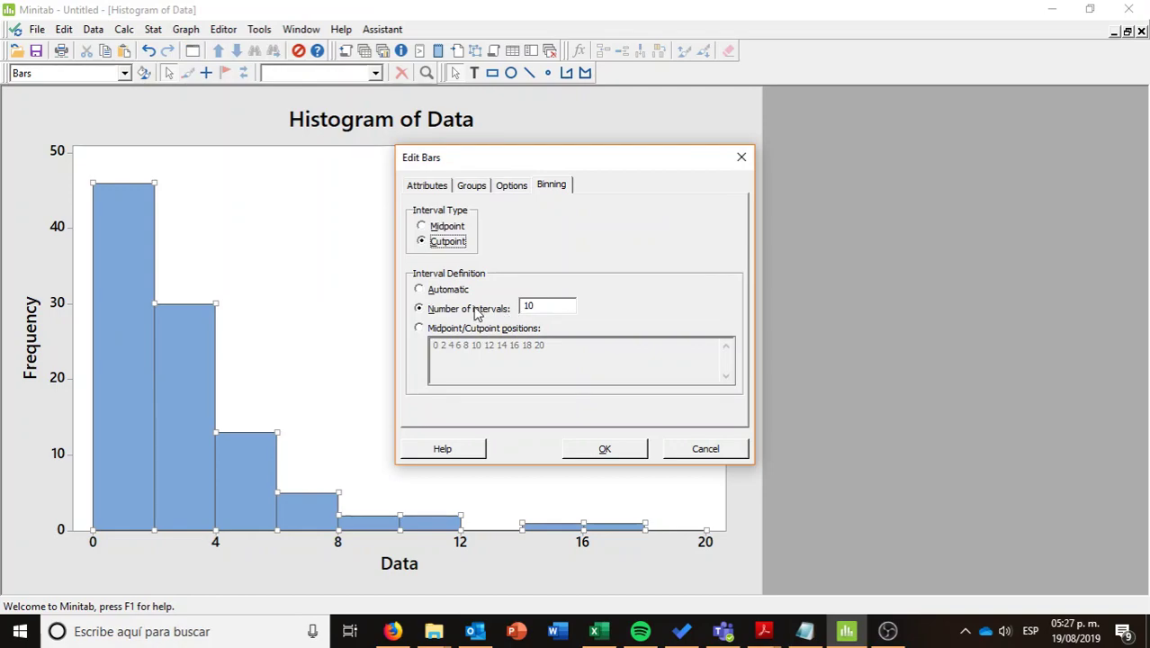
left_click(418, 329)
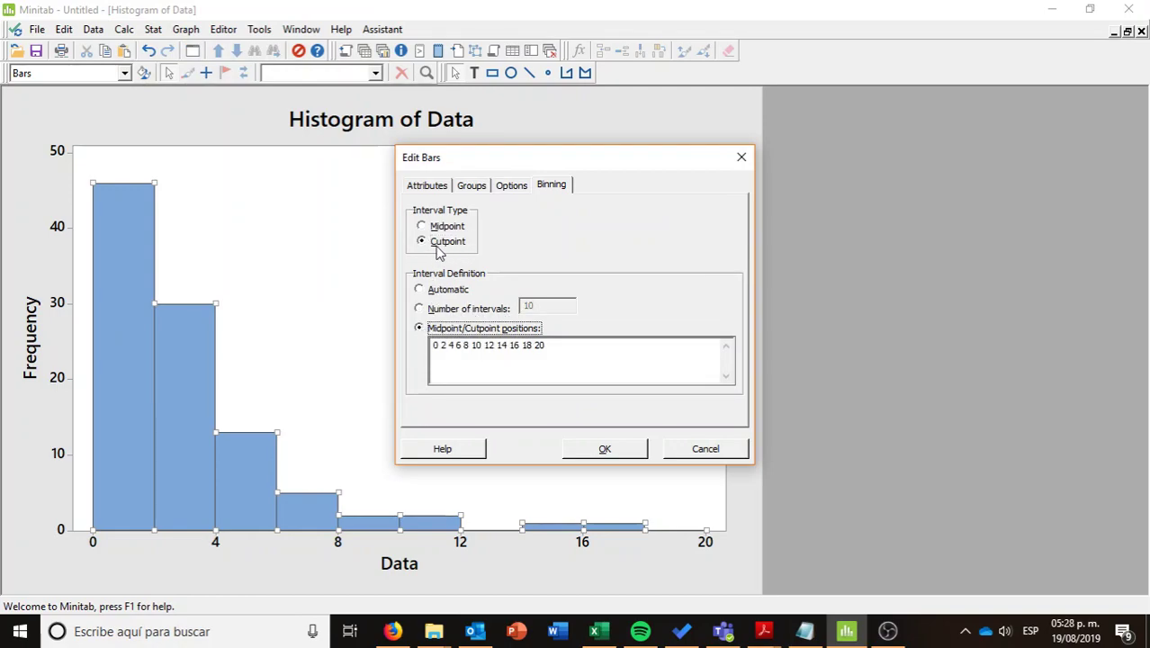
left_click_drag(555, 347, 423, 346)
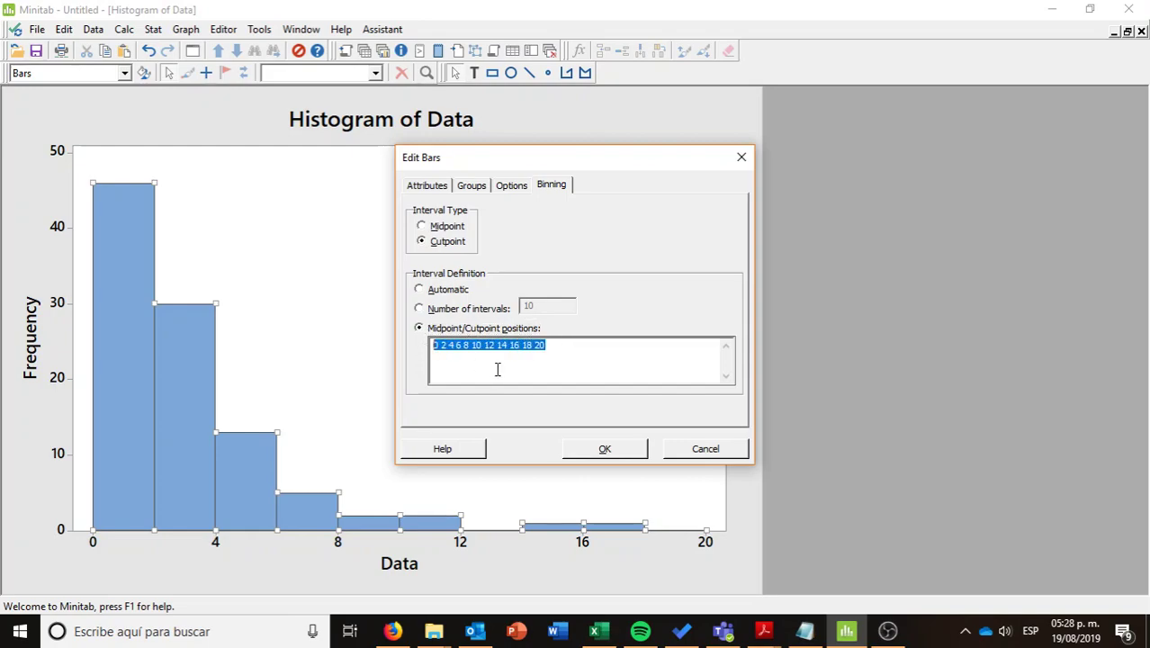
key("ctrl+v")
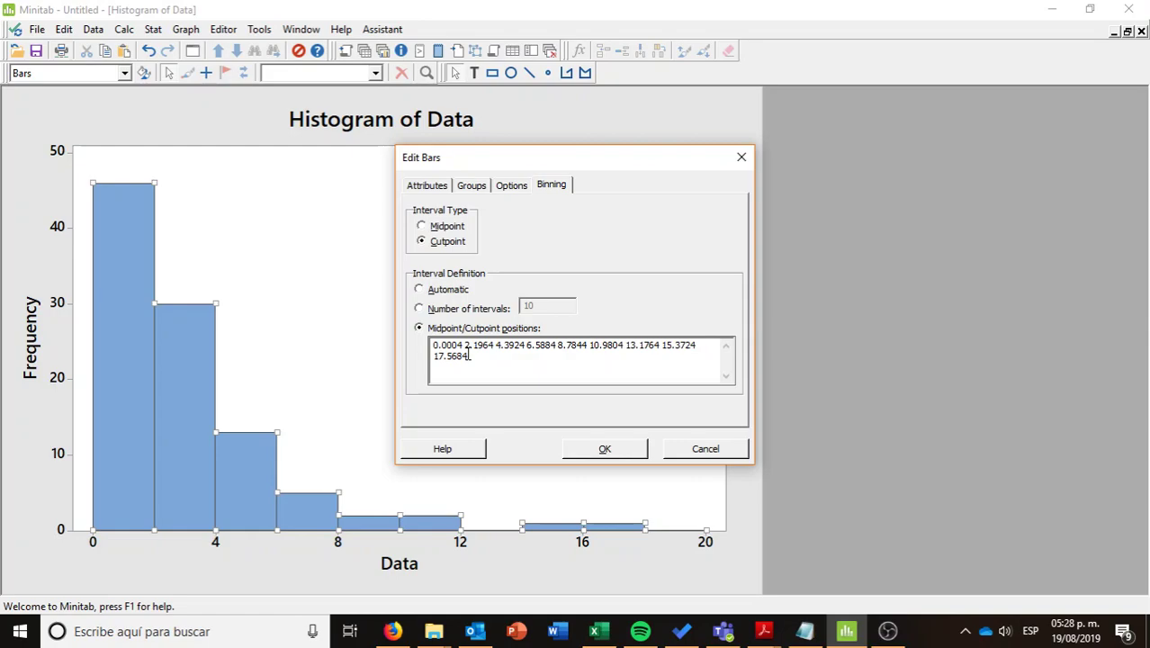
left_click(605, 449)
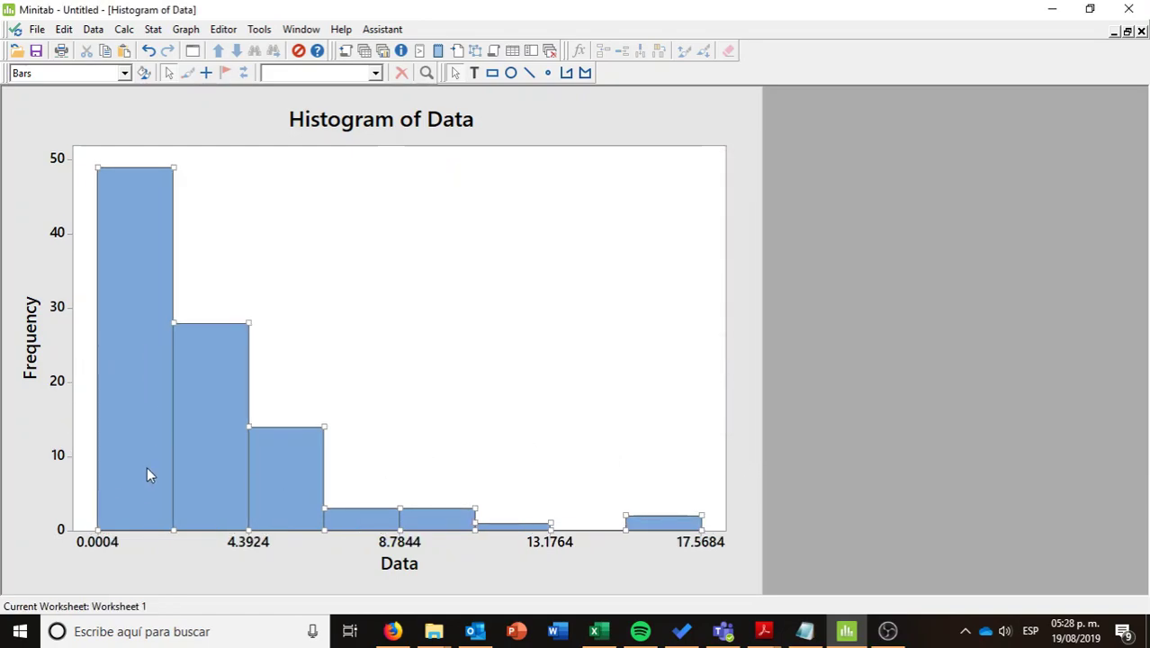